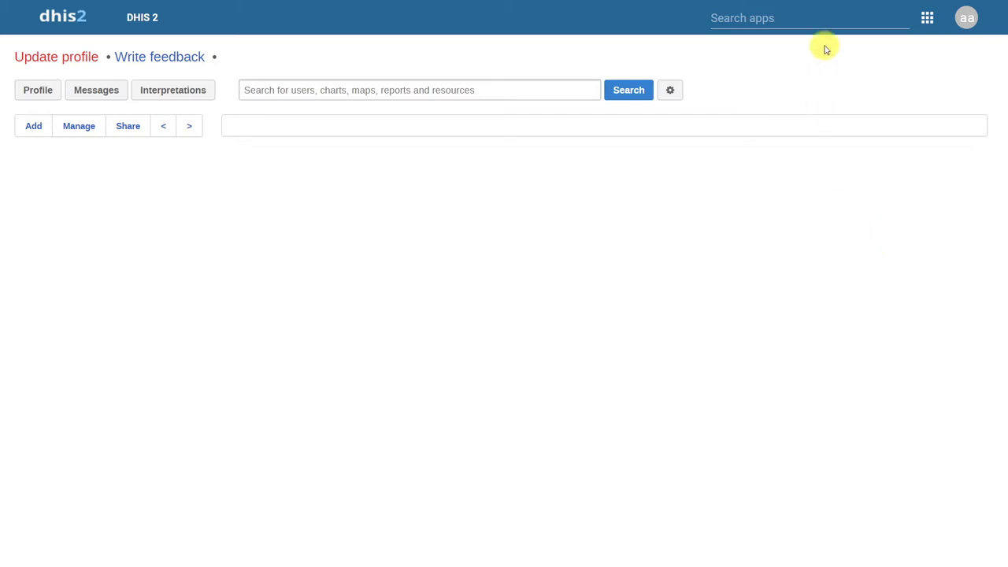
Search the available apps for "org" and open Organisation unit management
{"action": "left_click", "coordinate": [823, 22]}
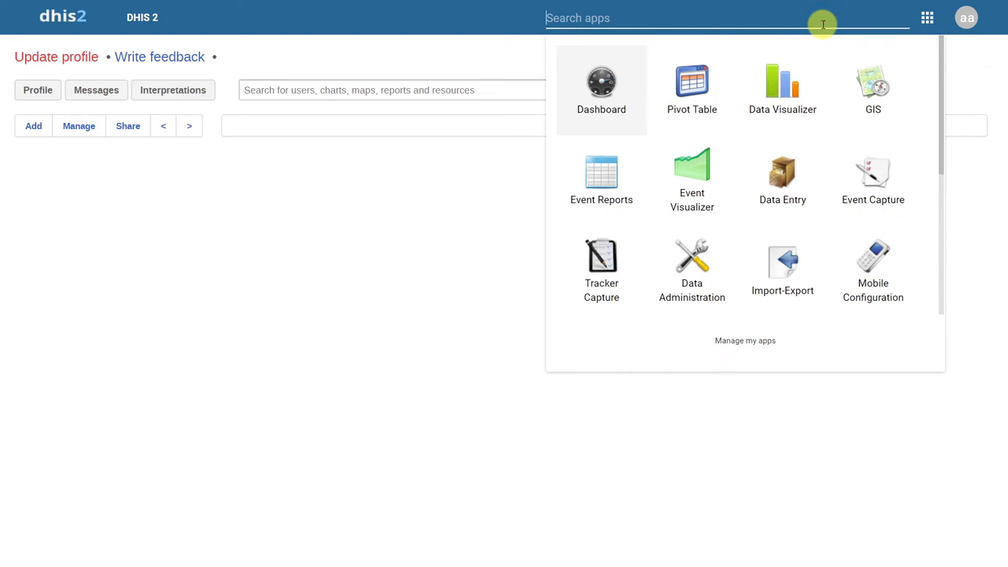
{"action": "left_click_drag", "start_coordinate": [939, 101], "coordinate": [933, 252]}
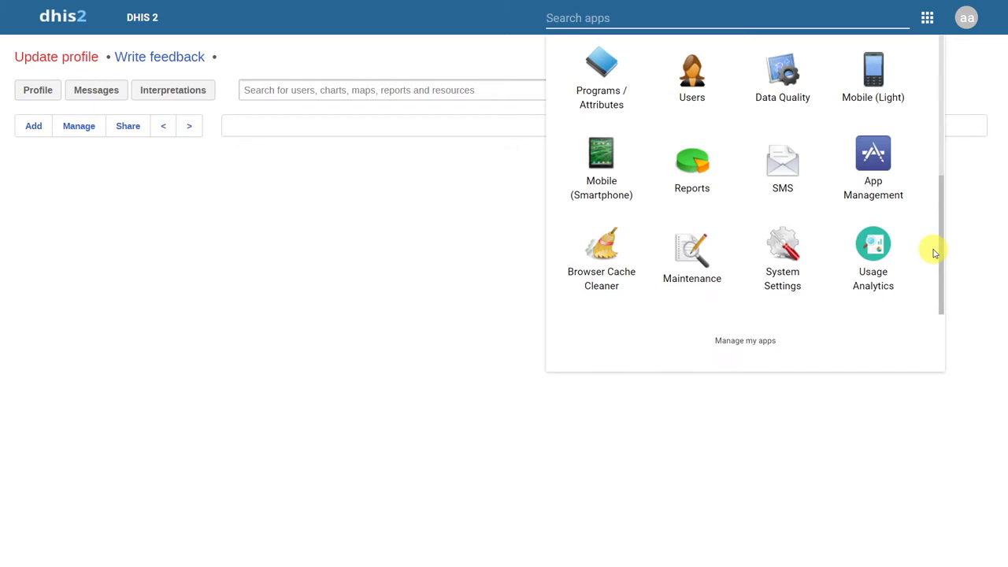
{"action": "type", "text": "org"}
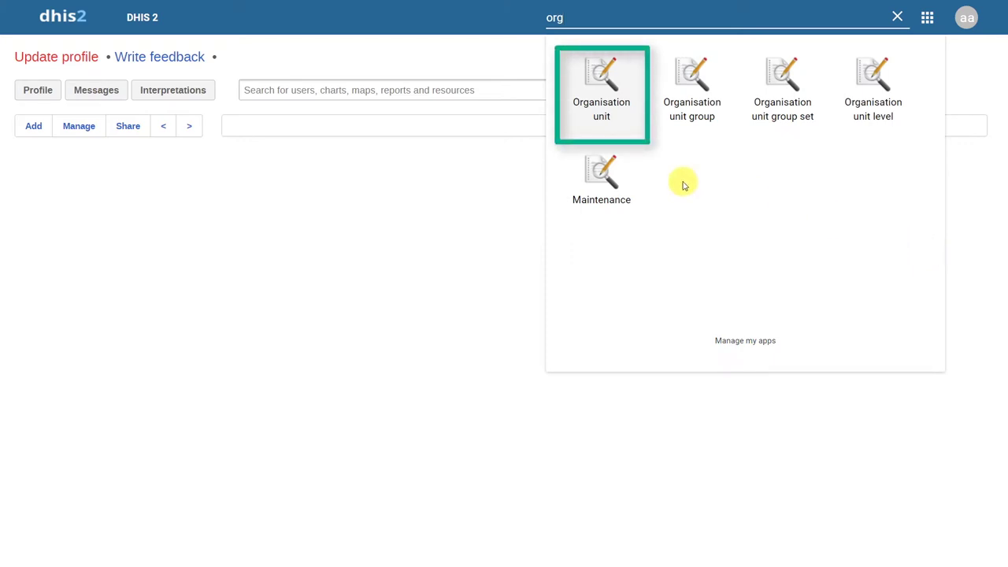
{"action": "left_click", "coordinate": [613, 102]}
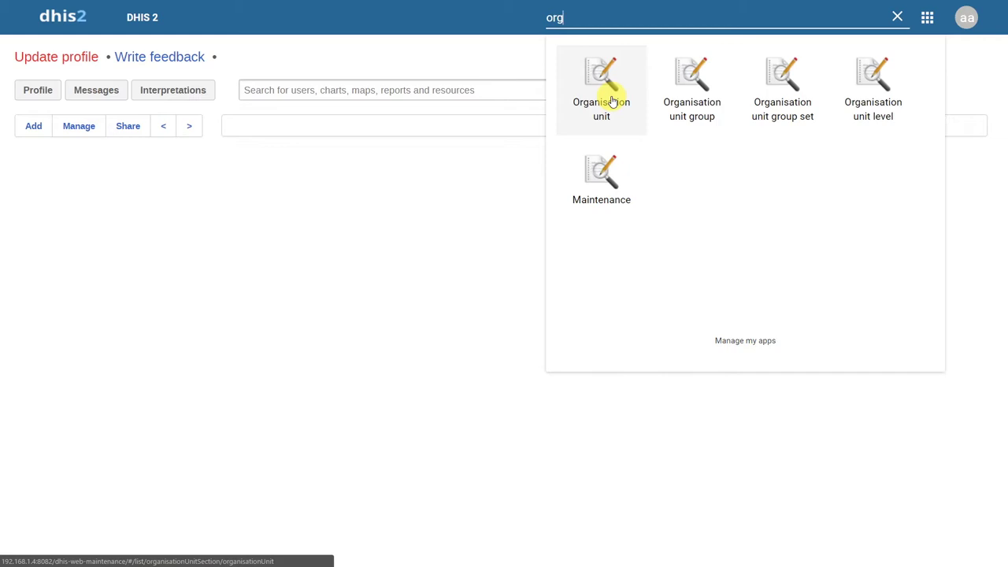
{"action": "left_click", "coordinate": [613, 101]}
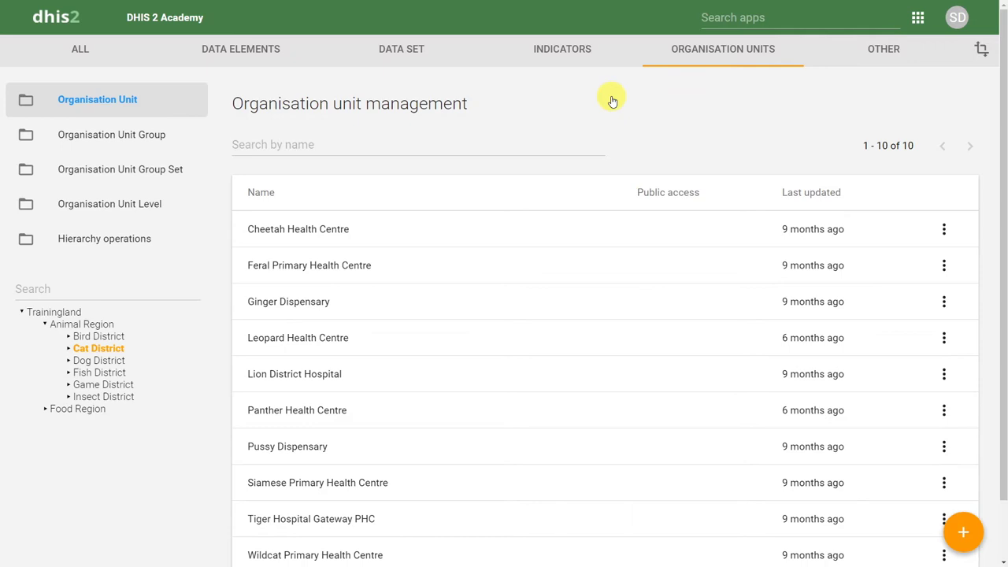
Expand Cat District in the hierarchy, then examine the lists of organisation unit groups and group sets
{"action": "left_click", "coordinate": [67, 348]}
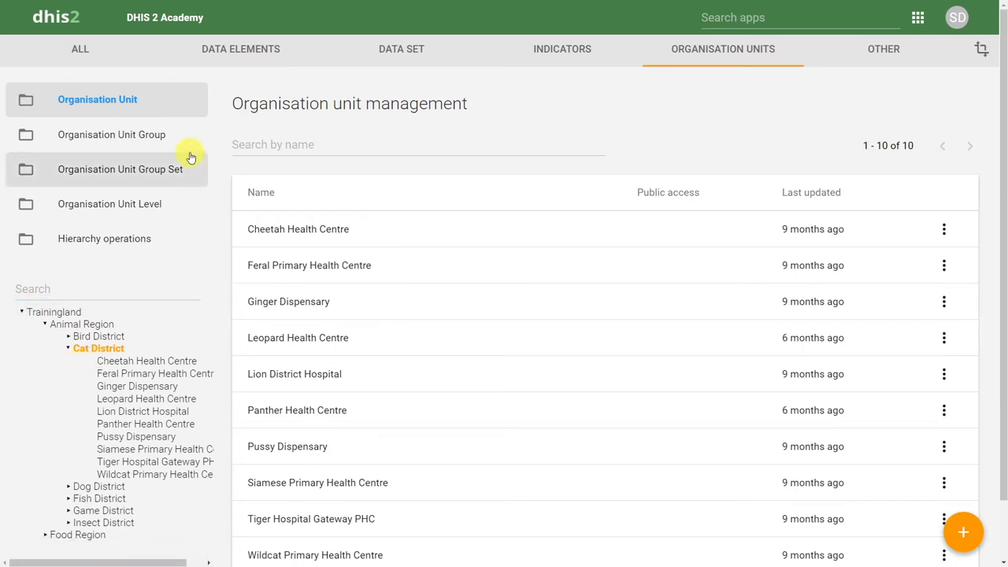
{"action": "left_click", "coordinate": [162, 138]}
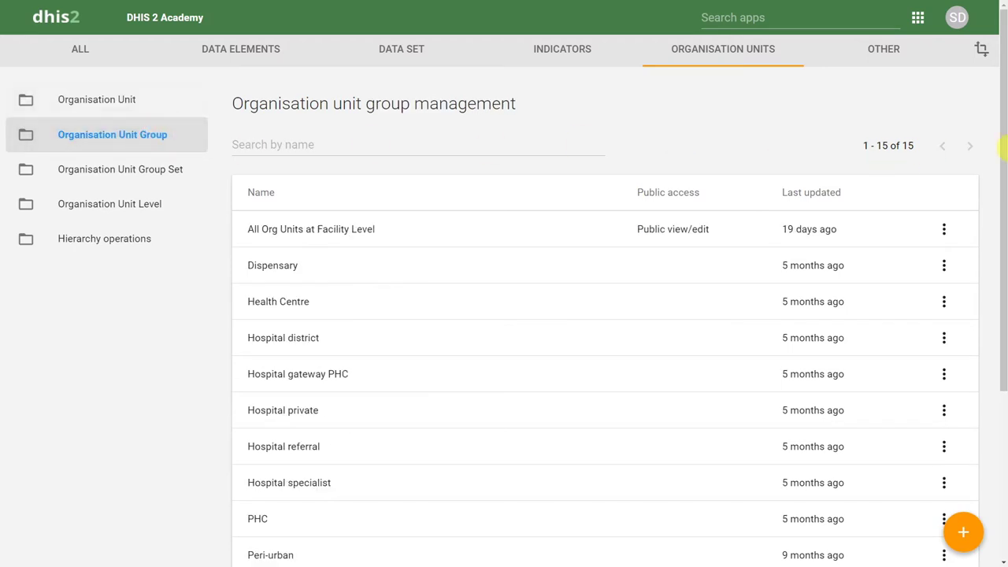
{"action": "left_click_drag", "start_coordinate": [1000, 143], "coordinate": [1005, 319]}
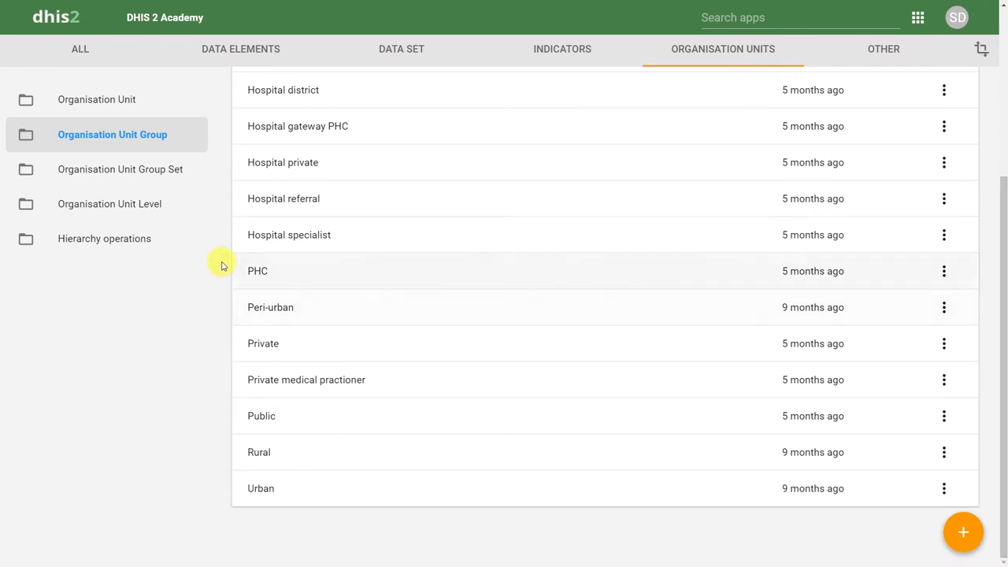
{"action": "left_click", "coordinate": [164, 182]}
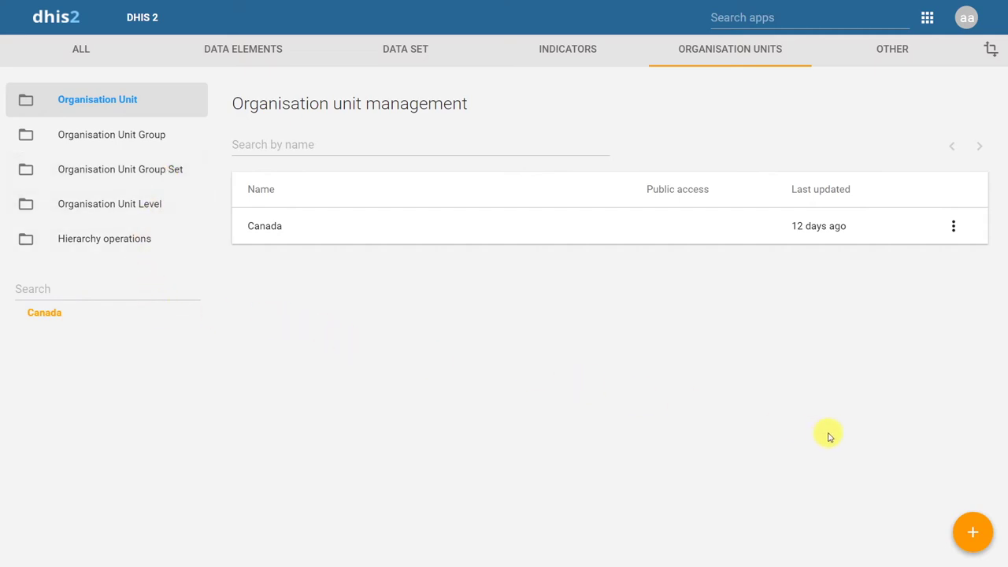
Start a new organisation unit under Canada and look through all fields of its form
{"action": "left_click", "coordinate": [976, 537]}
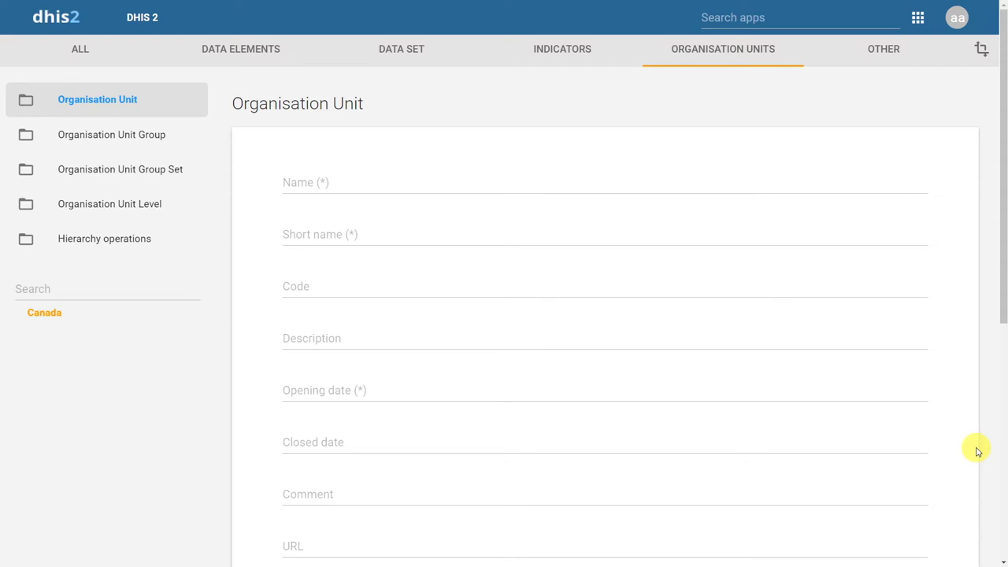
{"action": "left_click_drag", "start_coordinate": [1002, 313], "coordinate": [1003, 557]}
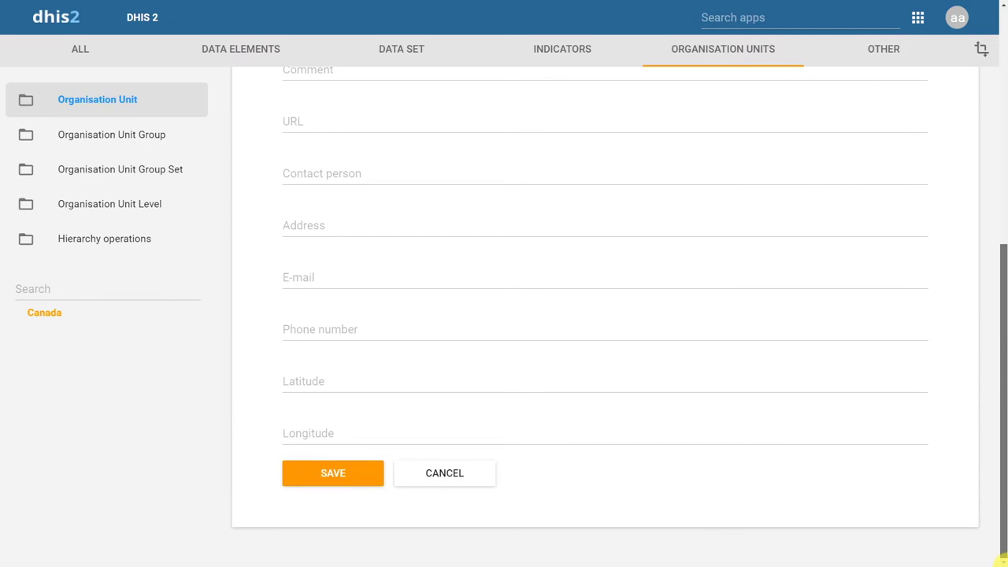
{"action": "left_click_drag", "start_coordinate": [1000, 557], "coordinate": [998, 289]}
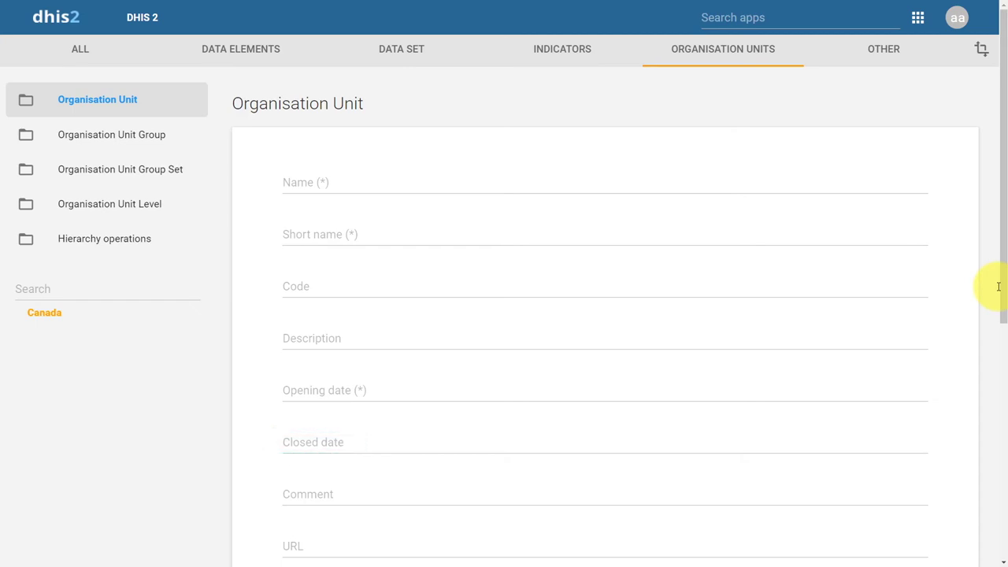
{"action": "left_click_drag", "start_coordinate": [1003, 287], "coordinate": [1005, 498]}
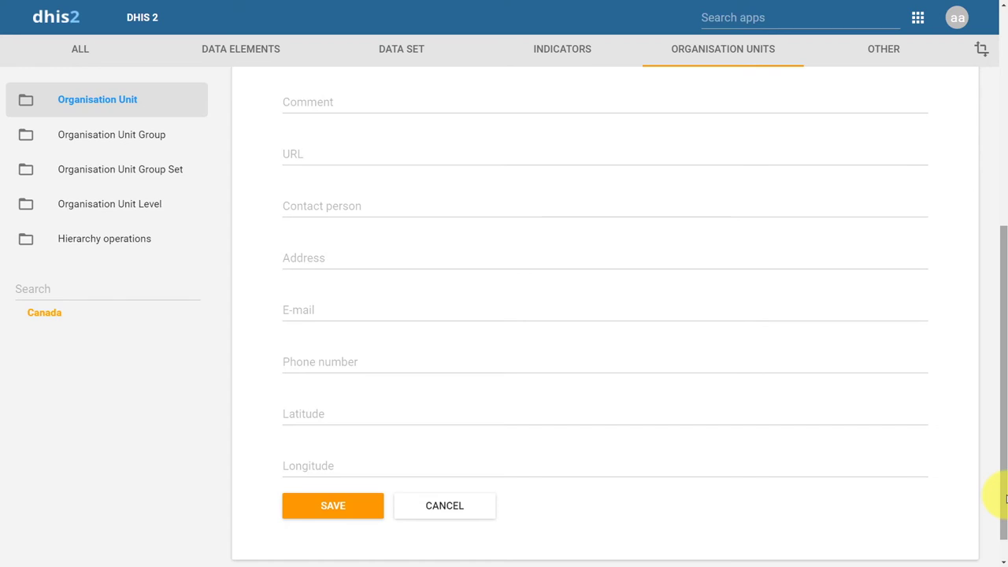
{"action": "left_click_drag", "start_coordinate": [1006, 497], "coordinate": [1006, 277]}
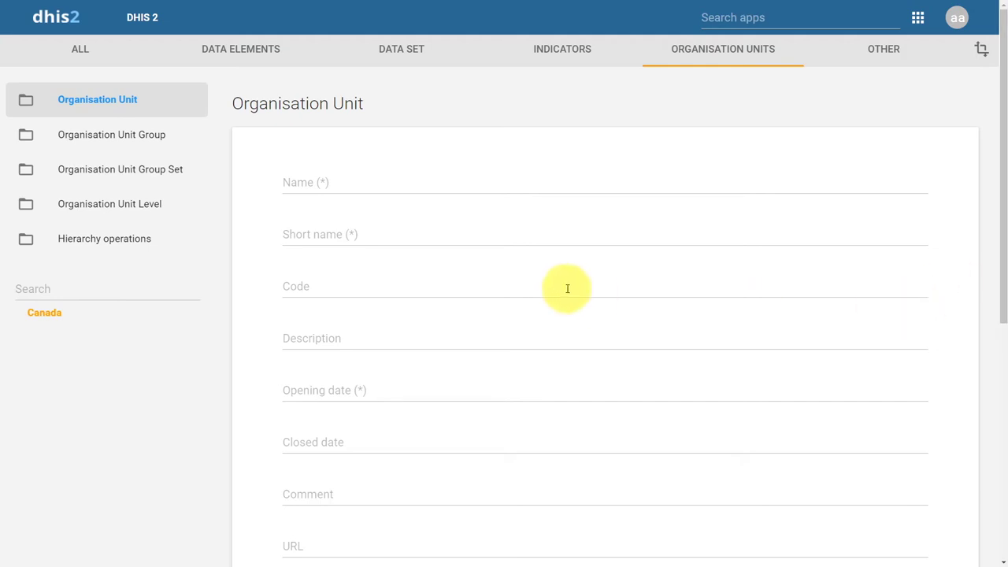
Name the new organisation unit Ontario and give it the short name ON
{"action": "left_click", "coordinate": [549, 177]}
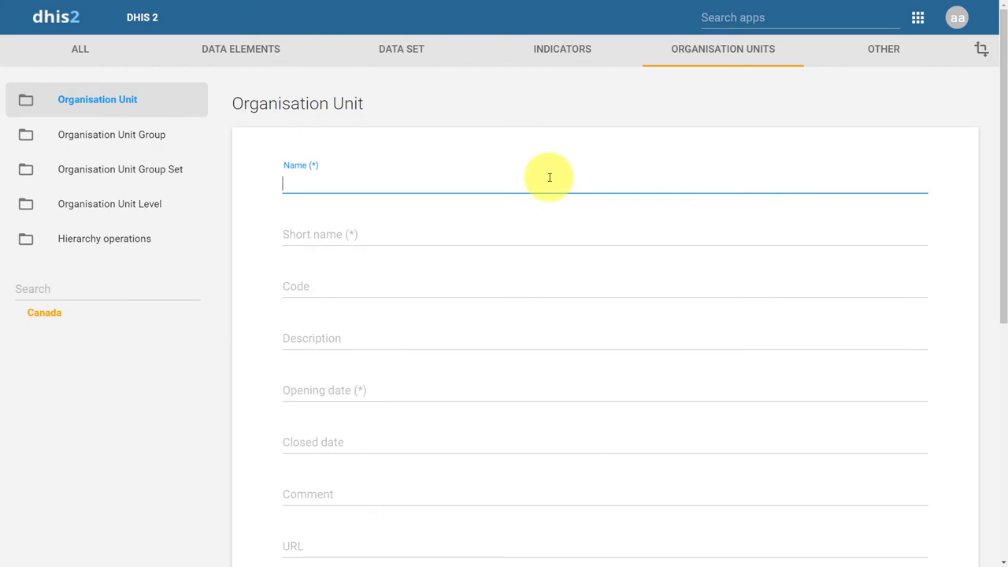
{"action": "type", "text": "Ontario"}
{"action": "key", "text": "Tab"}
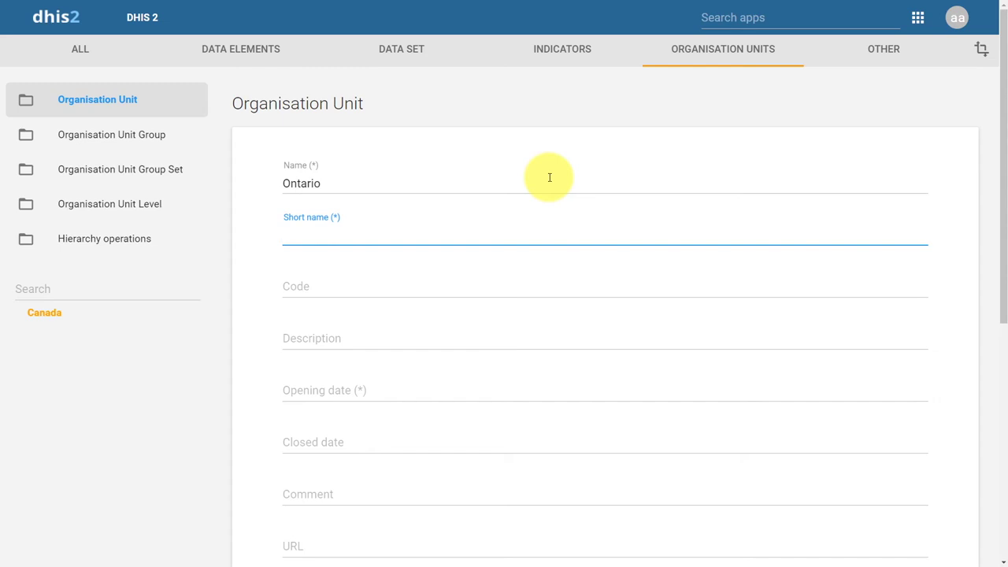
{"action": "type", "text": "ON"}
Set Ontario's opening date to 11/15/1916 and save the organisation unit
{"action": "left_click", "coordinate": [382, 392]}
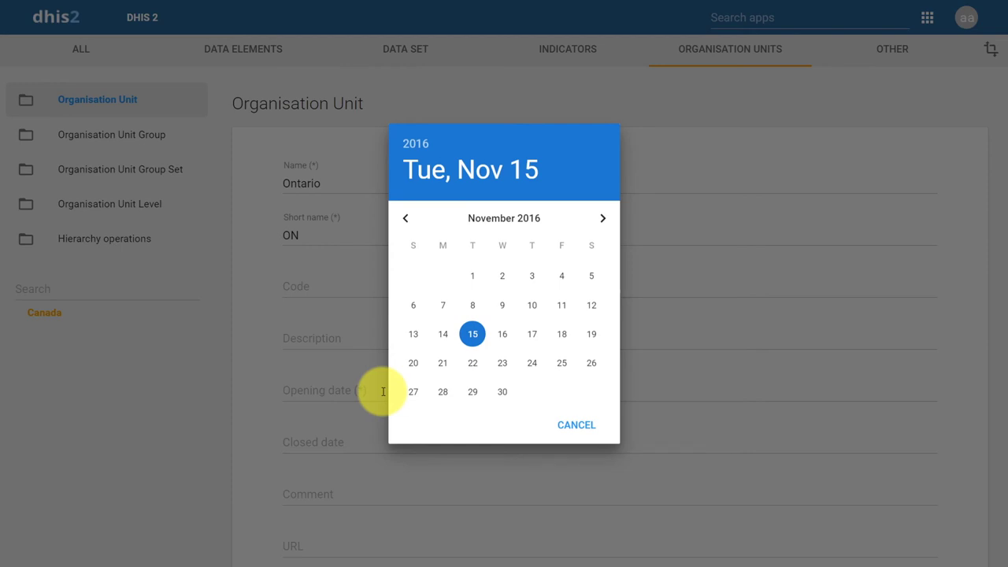
{"action": "left_click", "coordinate": [418, 144]}
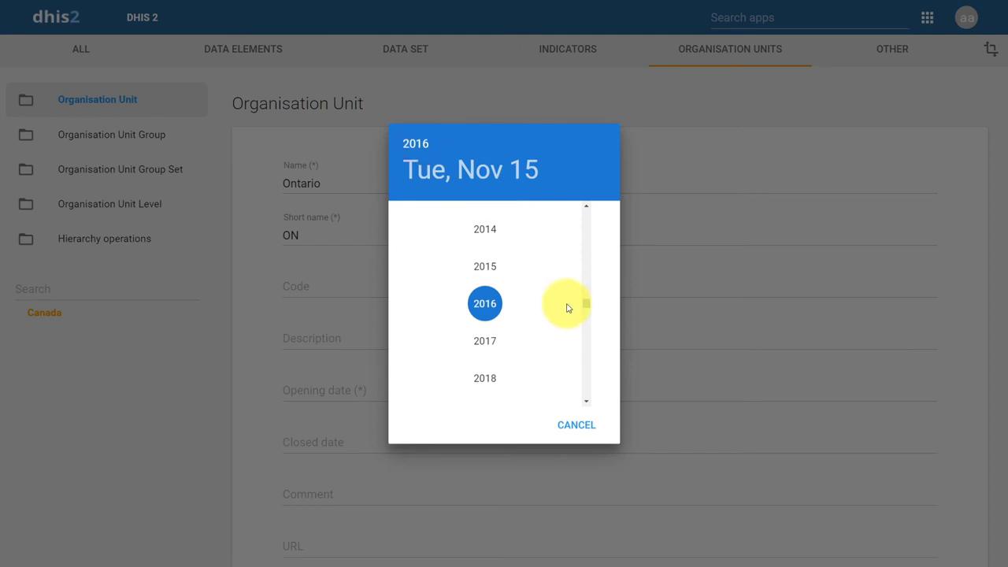
{"action": "left_click_drag", "start_coordinate": [585, 304], "coordinate": [587, 207]}
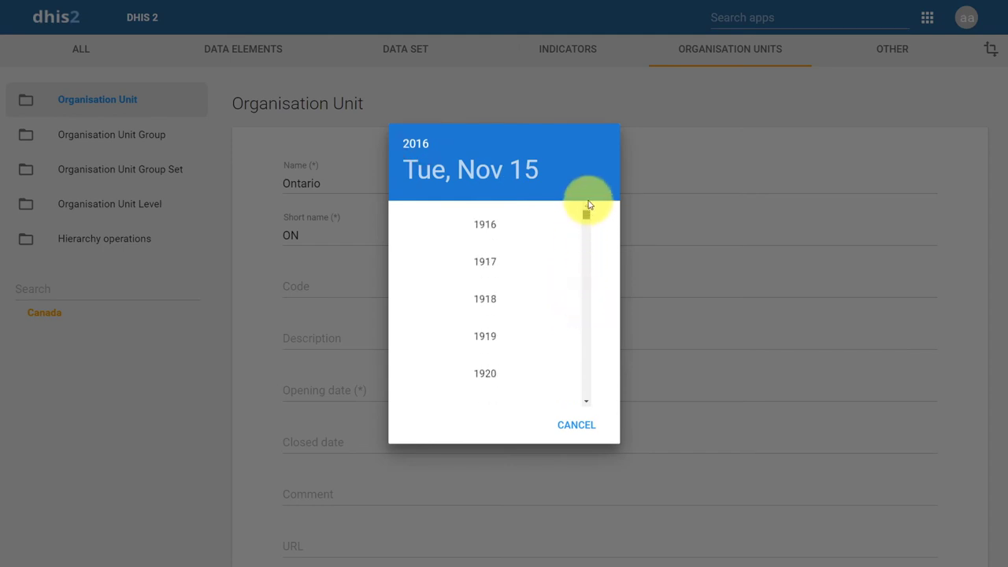
{"action": "left_click", "coordinate": [485, 225]}
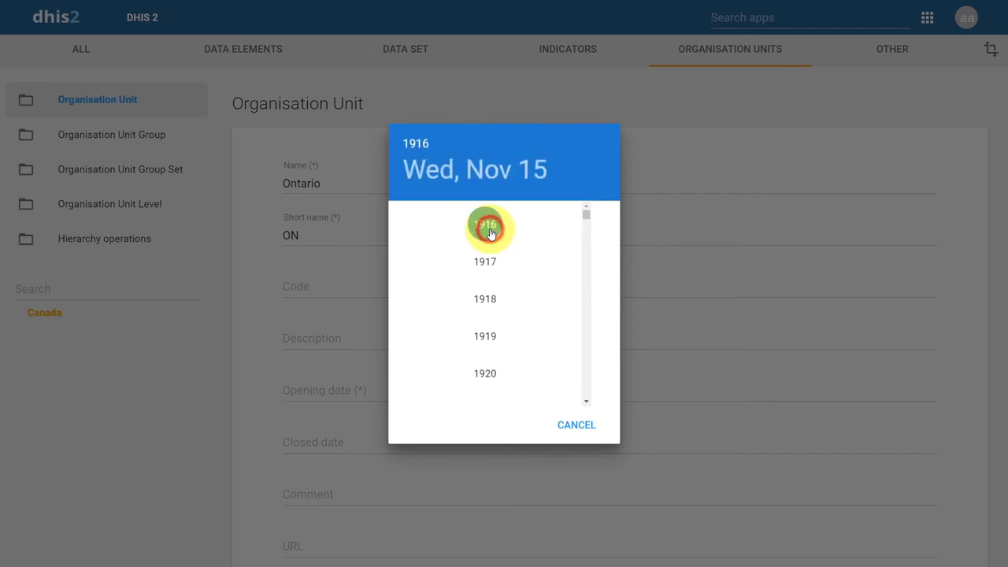
{"action": "left_click", "coordinate": [477, 261]}
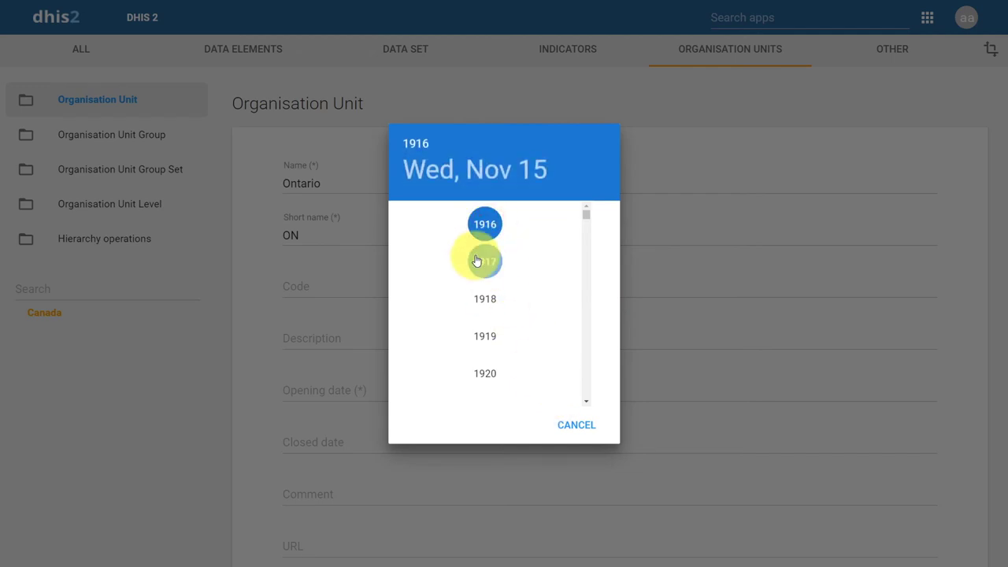
{"action": "left_click", "coordinate": [437, 169]}
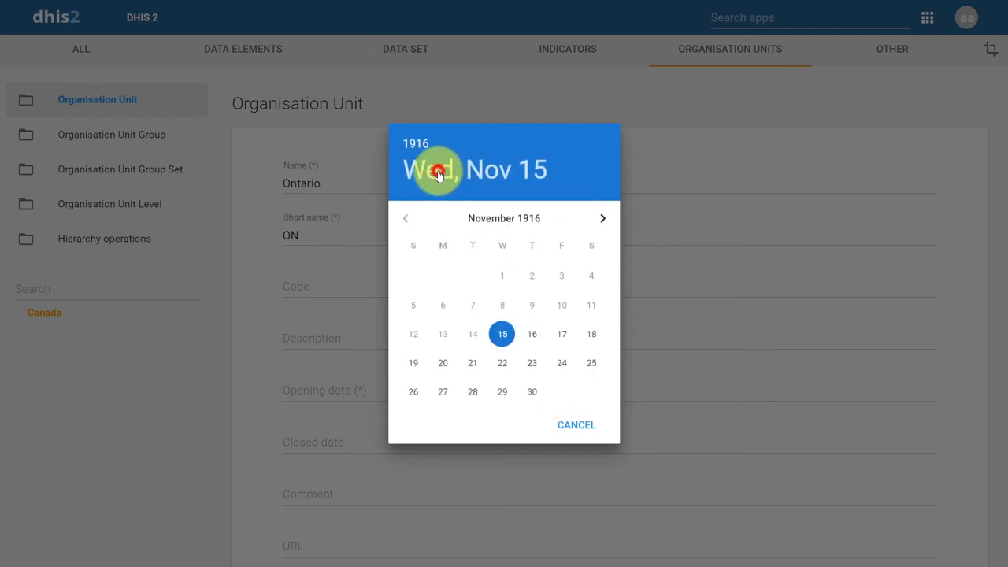
{"action": "left_click", "coordinate": [502, 334]}
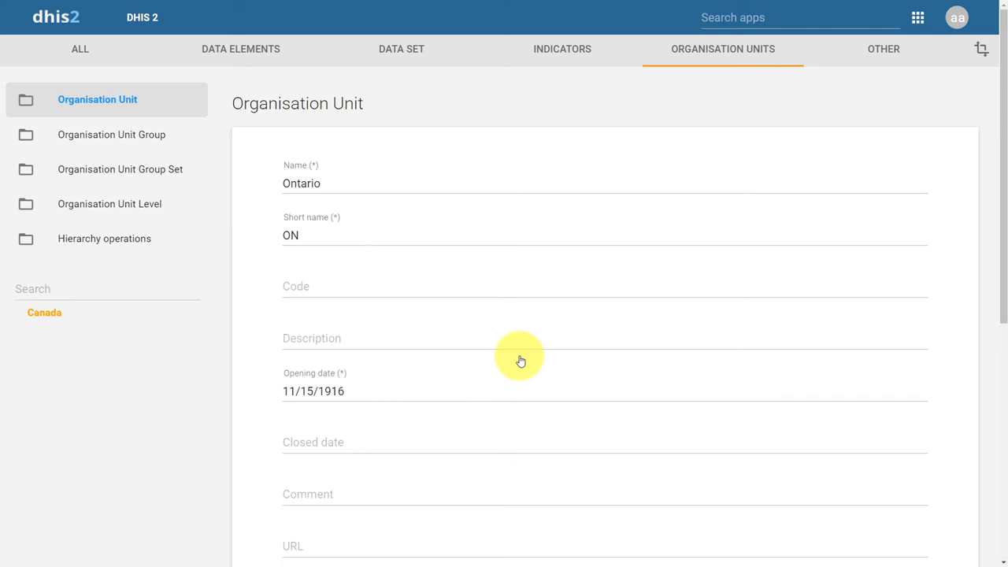
{"action": "left_click_drag", "start_coordinate": [1005, 263], "coordinate": [999, 558]}
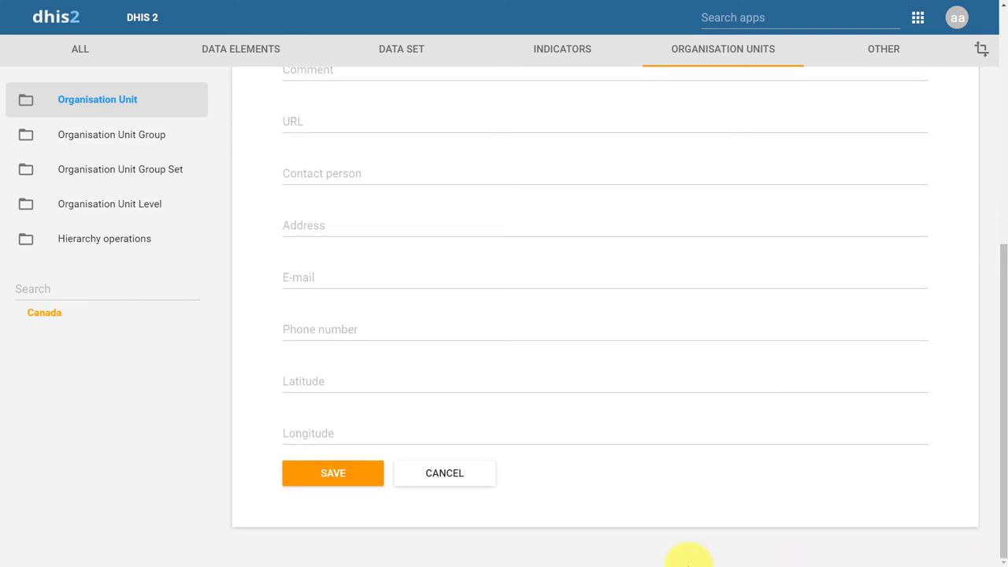
{"action": "left_click", "coordinate": [309, 483]}
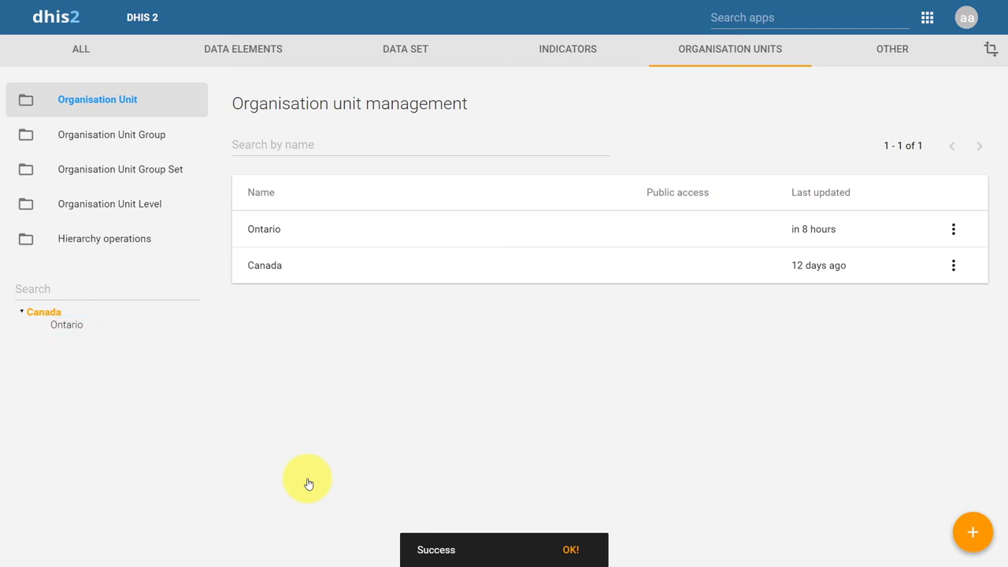
Start a new organisation unit under Ontario with Erie St. Clair as both its name and short name
{"action": "left_click", "coordinate": [69, 325]}
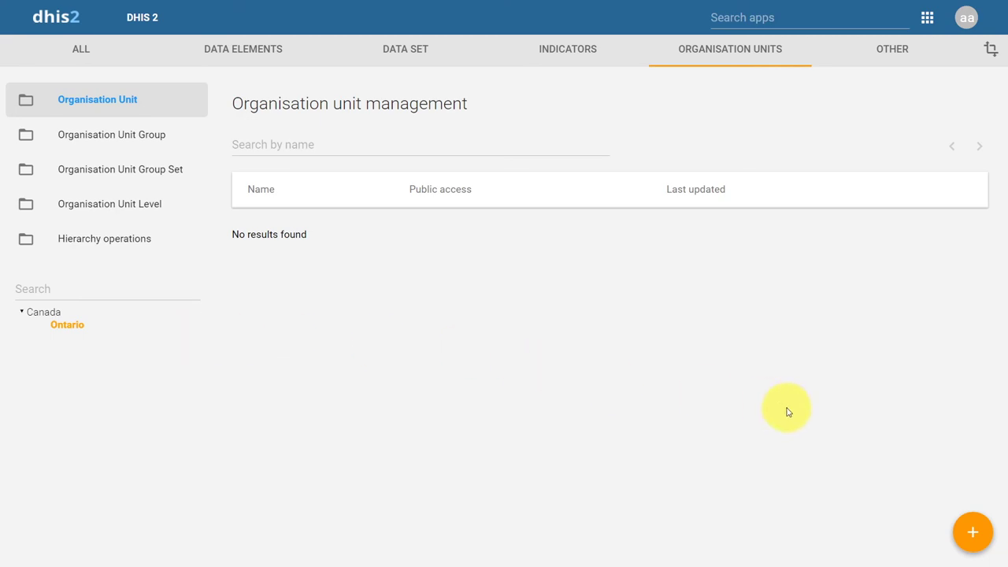
{"action": "left_click", "coordinate": [972, 538]}
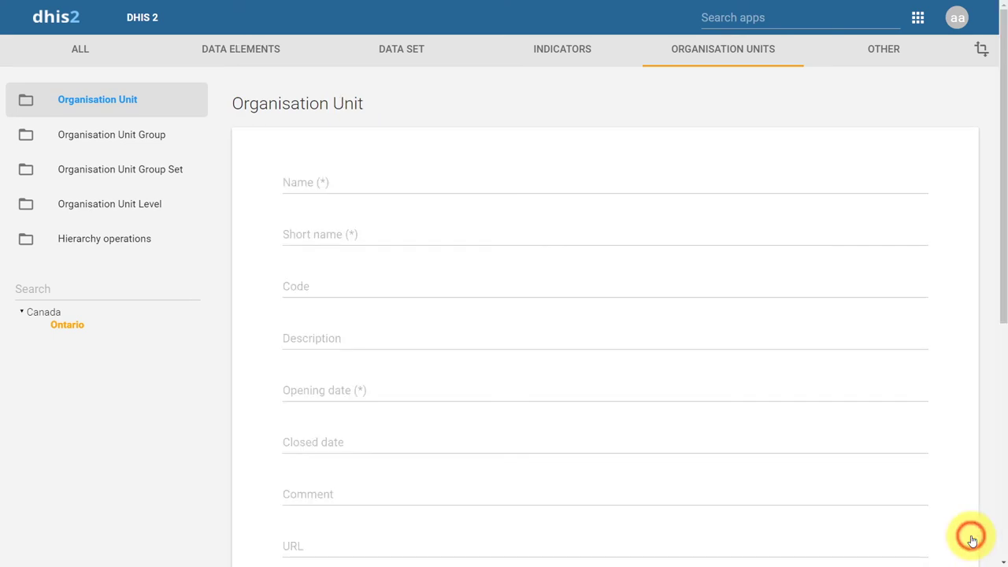
{"action": "left_click", "coordinate": [506, 176]}
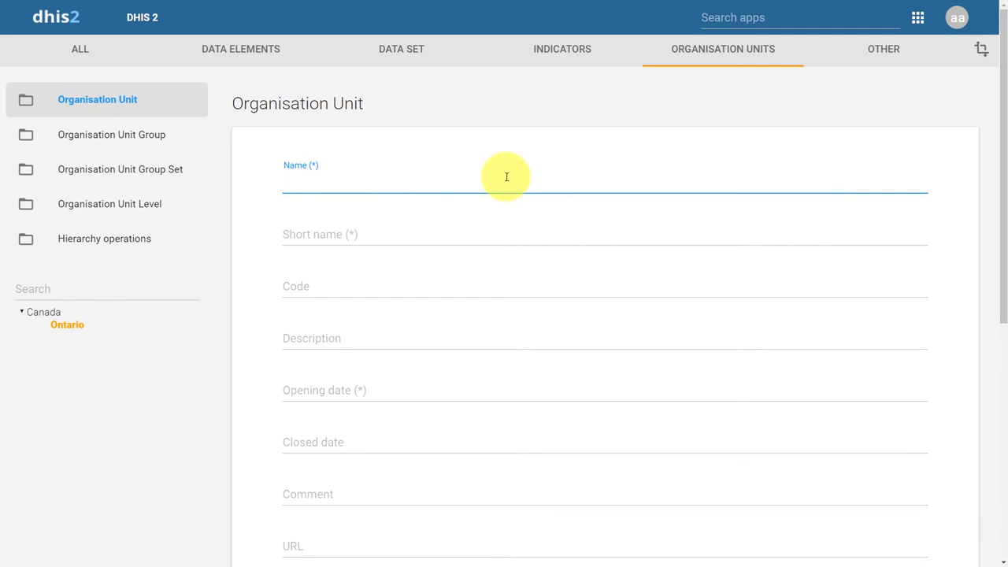
{"action": "type", "text": "Erie St. Clair"}
{"action": "key", "text": "ctrl+a"}
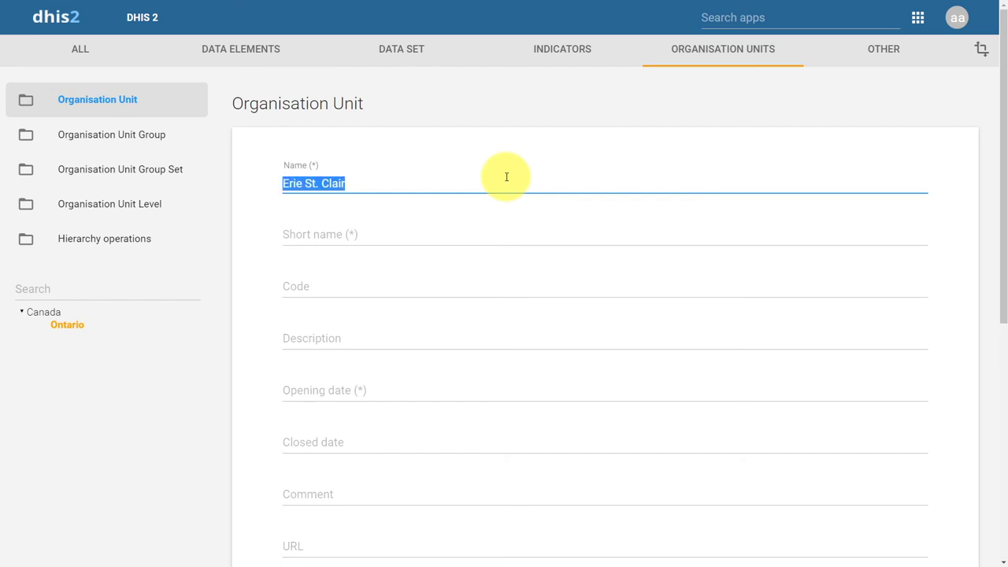
{"action": "key", "text": "ctrl+c"}
{"action": "left_click", "coordinate": [393, 231]}
{"action": "key", "text": "ctrl+v"}
{"action": "left_click", "coordinate": [273, 268]}
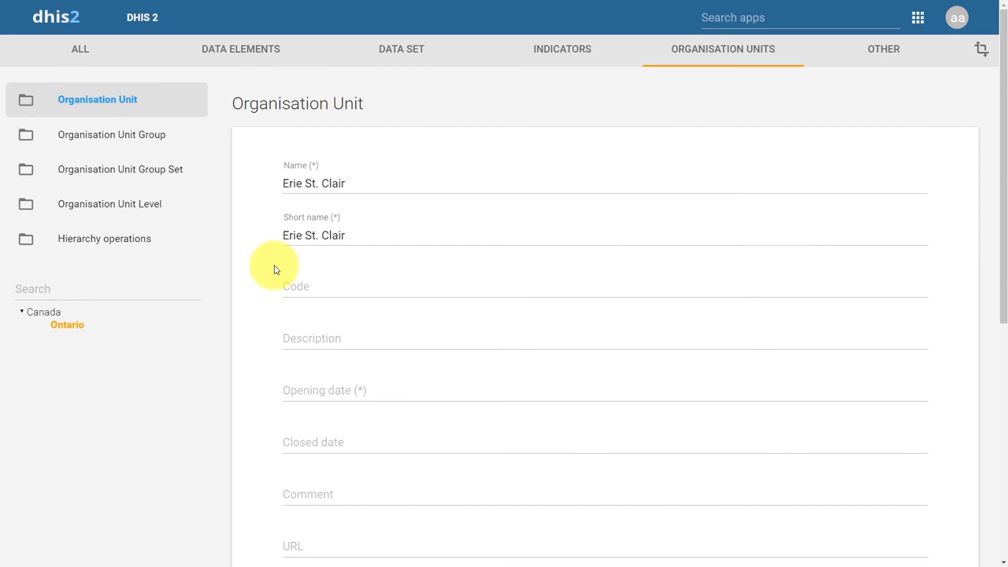
Set the opening date of the Erie St. Clair organisation unit to 8/8/2000
{"action": "left_click", "coordinate": [416, 391]}
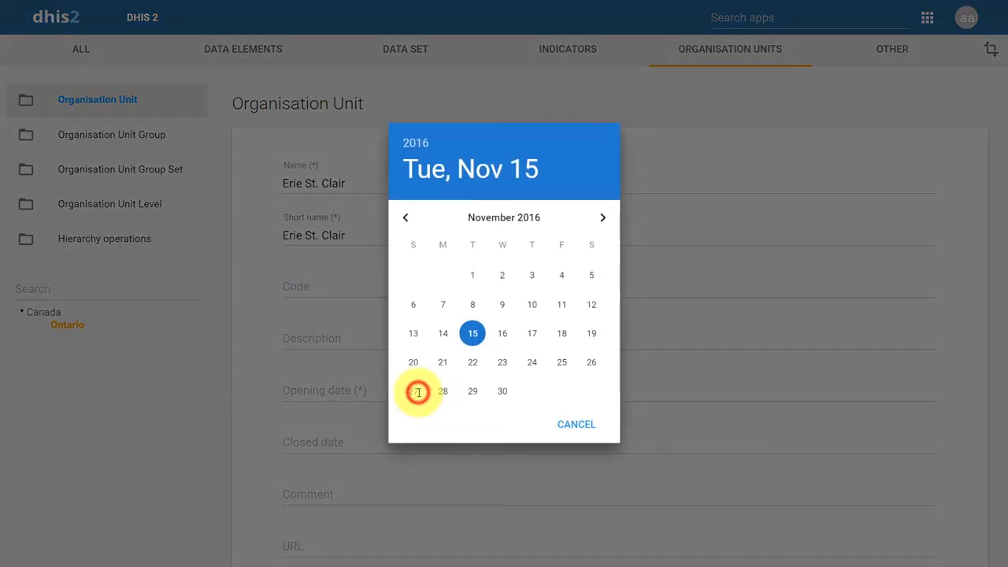
{"action": "left_click", "coordinate": [430, 155]}
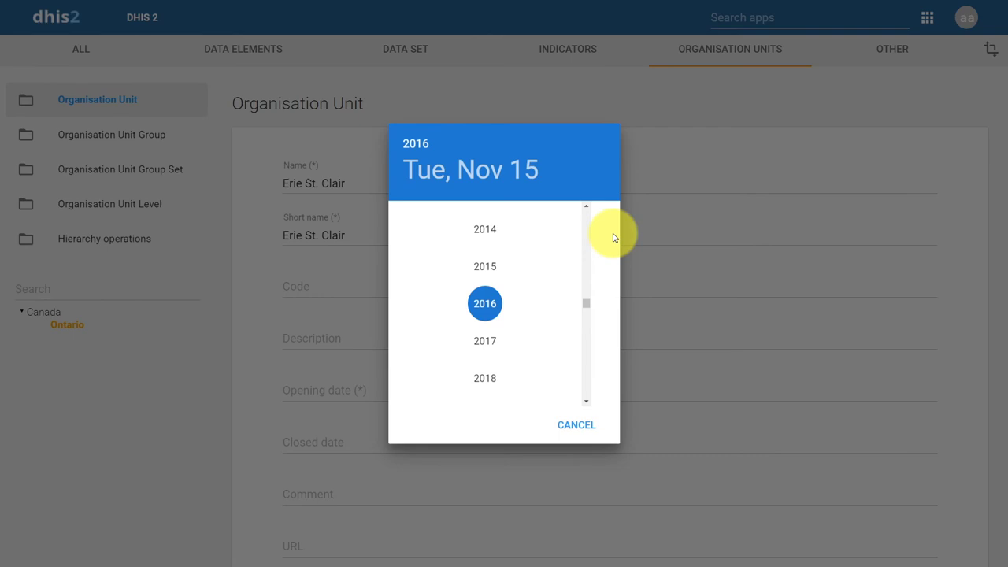
{"action": "left_click_drag", "start_coordinate": [587, 303], "coordinate": [584, 288]}
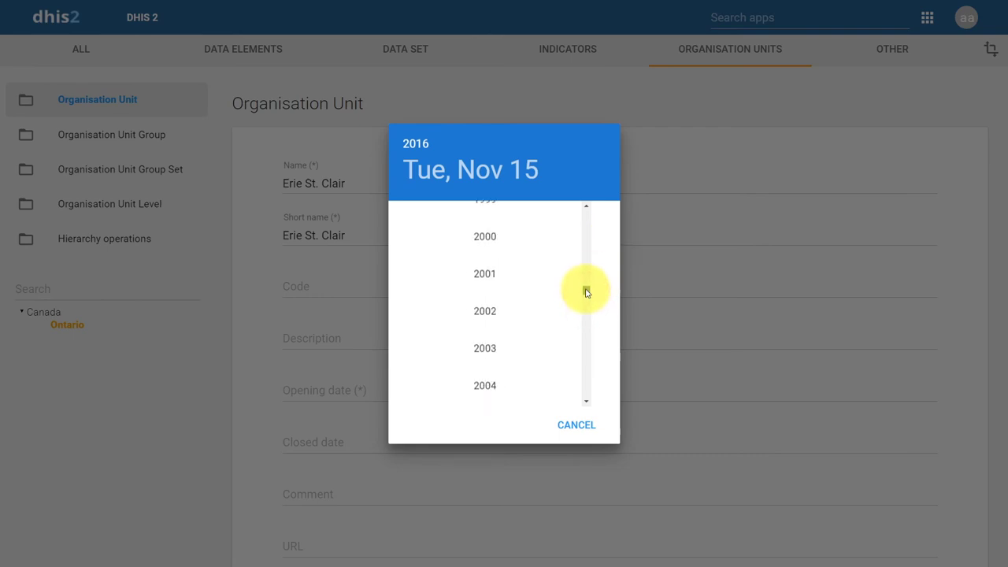
{"action": "left_click", "coordinate": [484, 229]}
{"action": "left_click", "coordinate": [490, 179]}
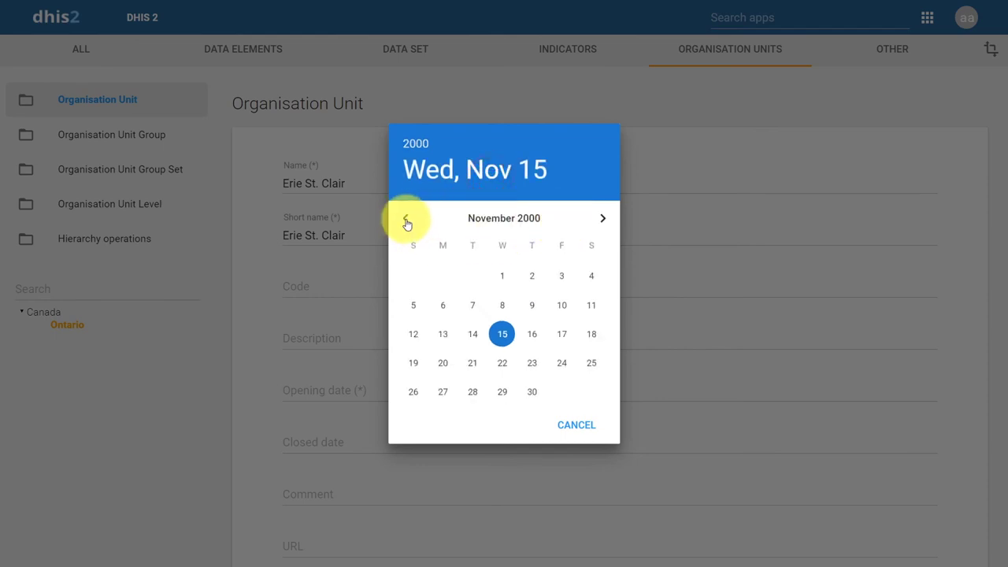
{"action": "left_click", "coordinate": [403, 228]}
{"action": "left_click", "coordinate": [404, 220]}
{"action": "left_click", "coordinate": [404, 221]}
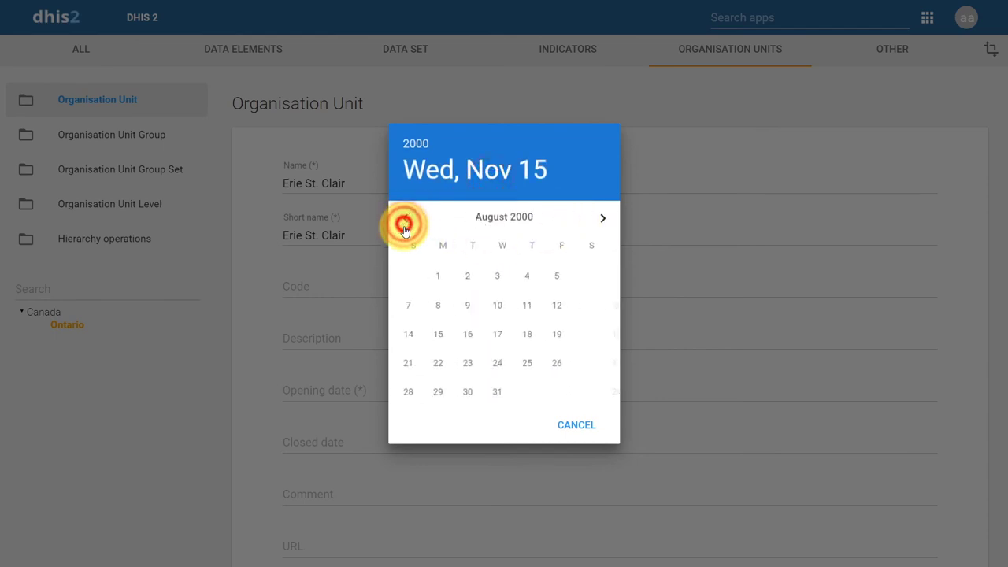
{"action": "left_click", "coordinate": [472, 306]}
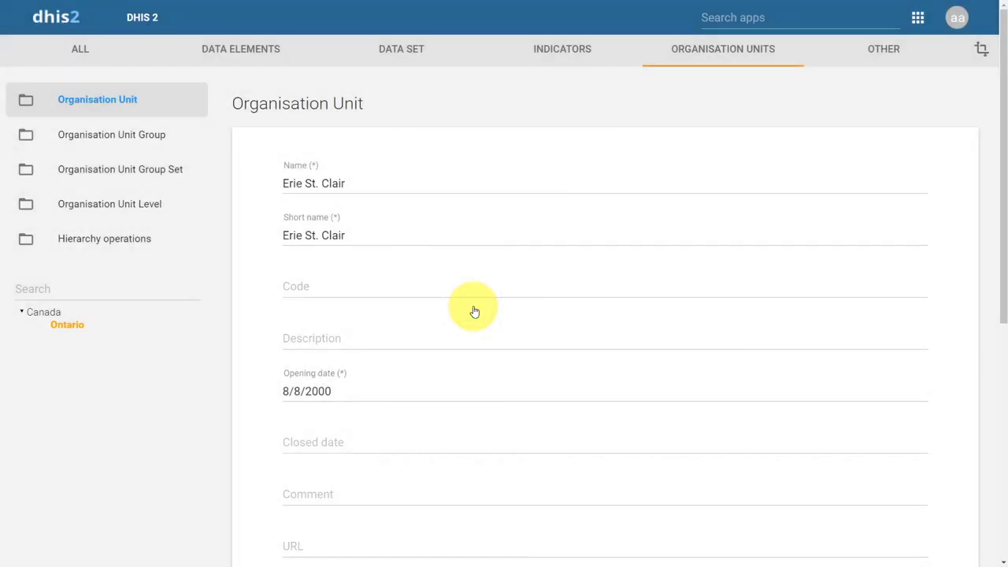
Save the Erie St. Clair organisation unit, leaving its remaining optional fields blank
{"action": "left_click_drag", "start_coordinate": [1000, 244], "coordinate": [1001, 553]}
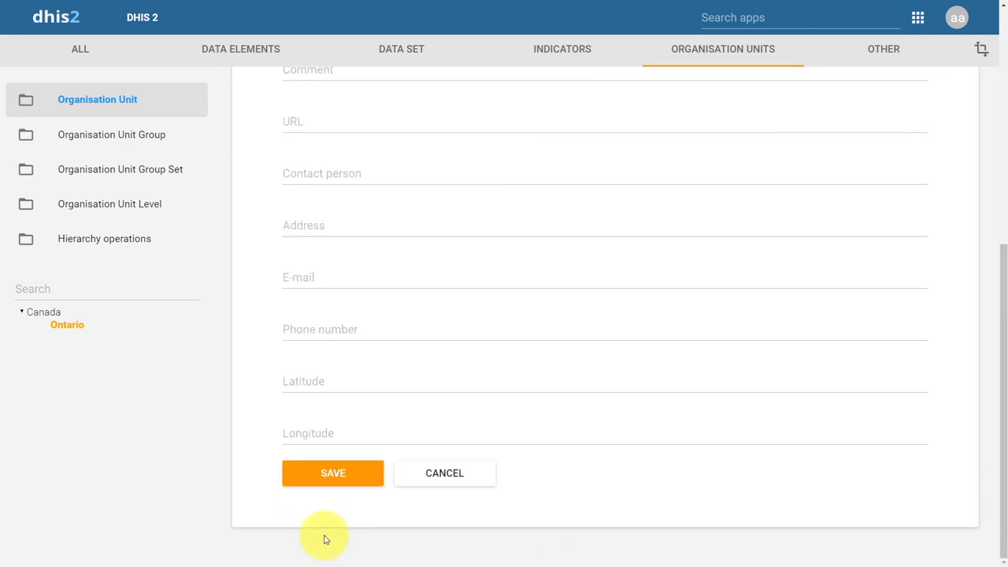
{"action": "left_click", "coordinate": [315, 477]}
{"action": "left_click", "coordinate": [315, 475]}
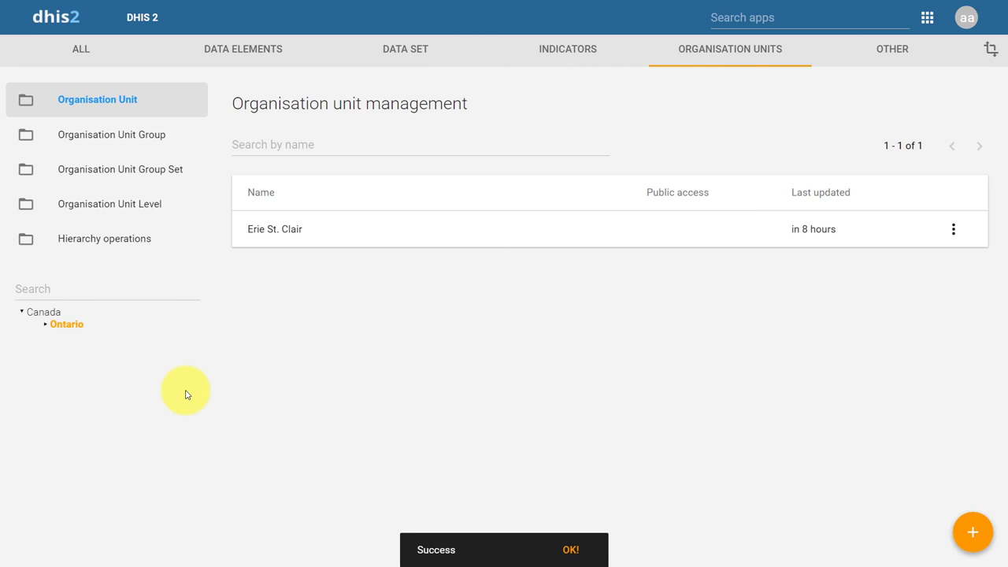
Start a new organisation unit under Erie St. Clair with Windsor Regional Hospital as both its name and short name
{"action": "left_click", "coordinate": [45, 324]}
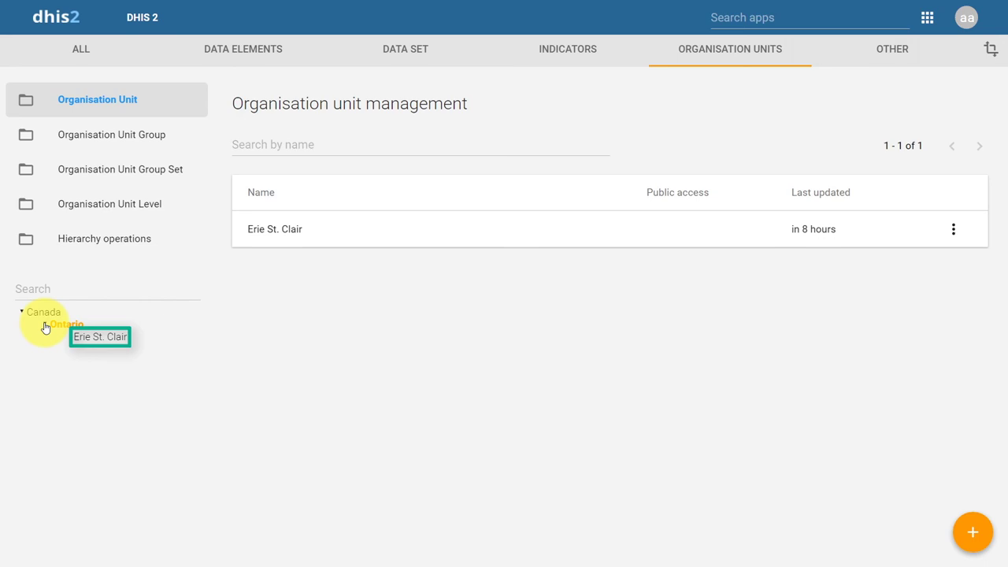
{"action": "left_click", "coordinate": [101, 339]}
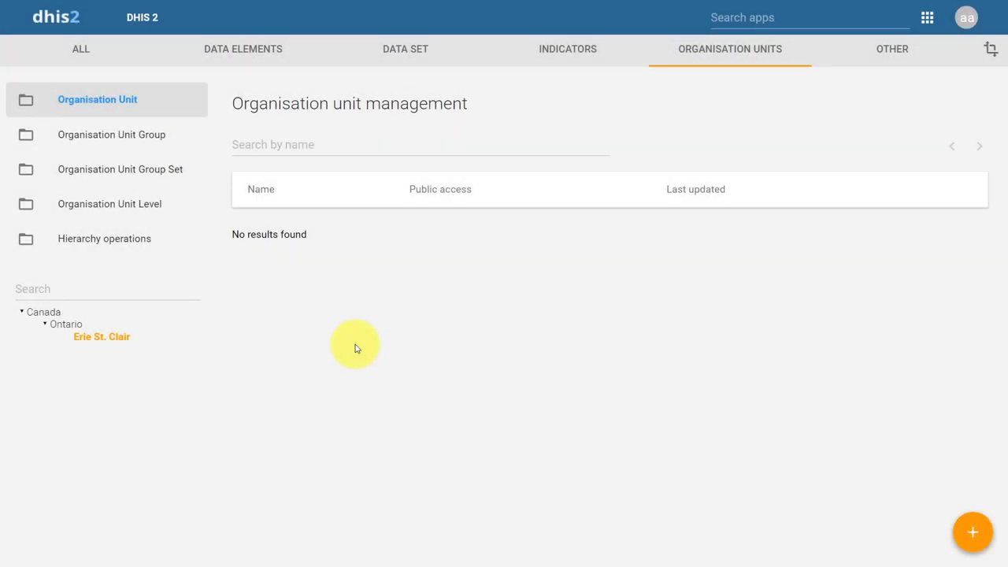
{"action": "left_click", "coordinate": [976, 533]}
{"action": "left_click", "coordinate": [580, 187]}
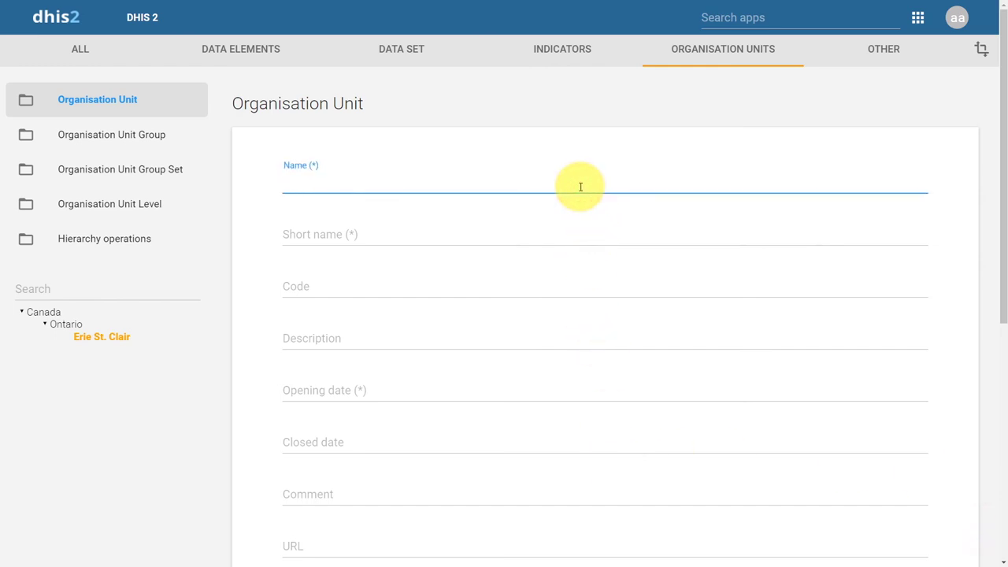
{"action": "type", "text": "Windsor Regional "}
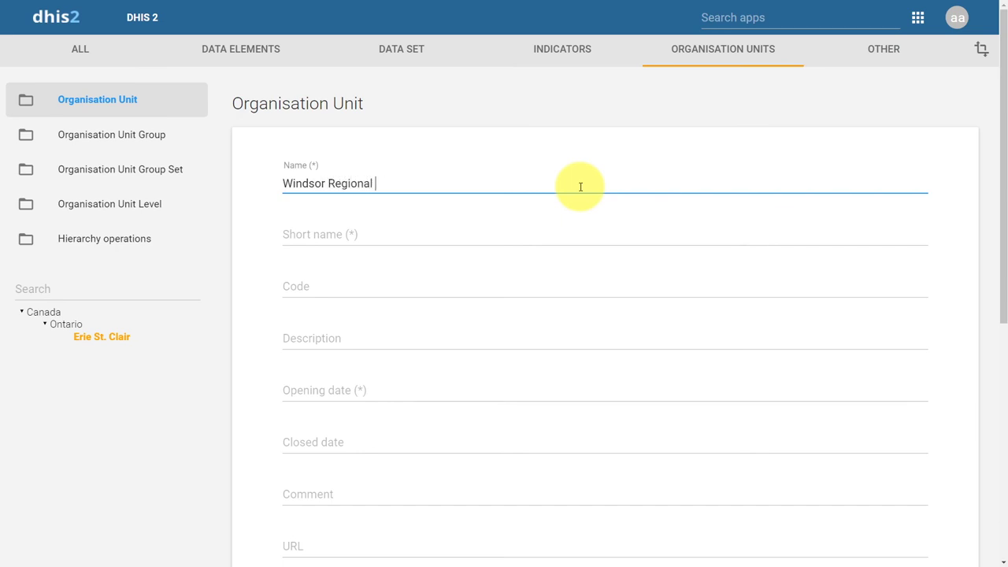
{"action": "type", "text": "Hospital"}
{"action": "key", "text": "ctrl+a"}
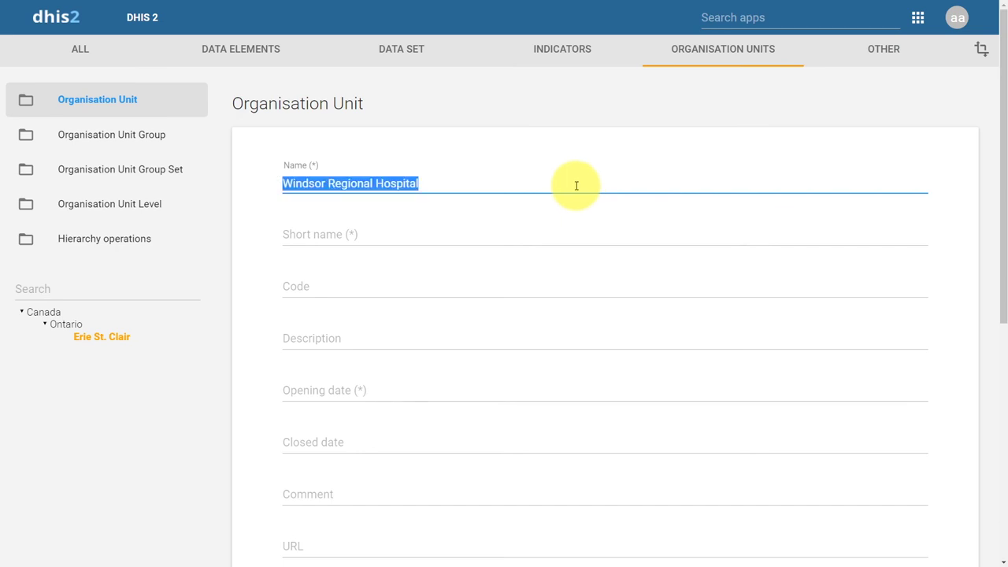
{"action": "left_click", "coordinate": [472, 232]}
{"action": "key", "text": "ctrl+v"}
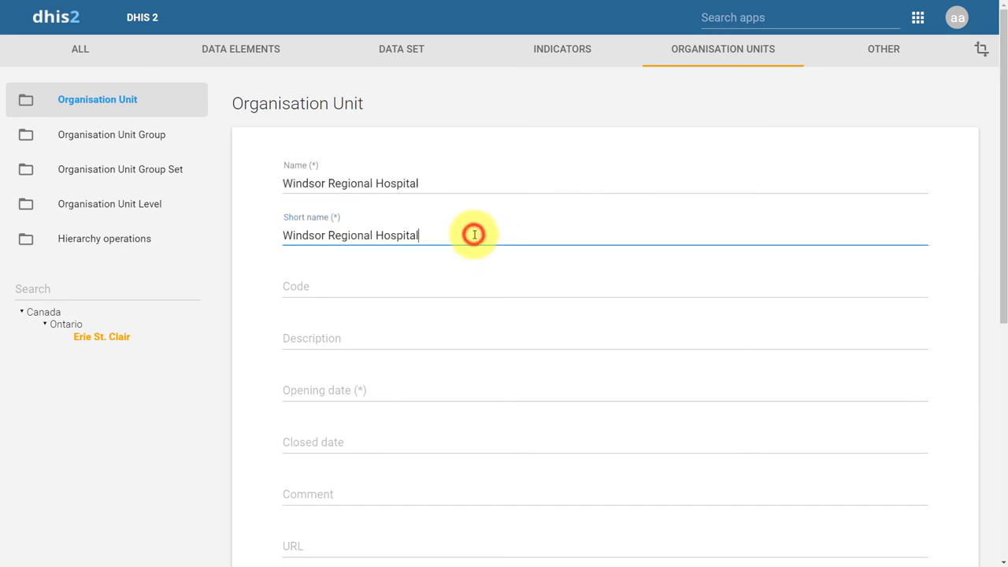
Set the opening date of Windsor Regional Hospital to 7/10/1979
{"action": "left_click", "coordinate": [401, 396]}
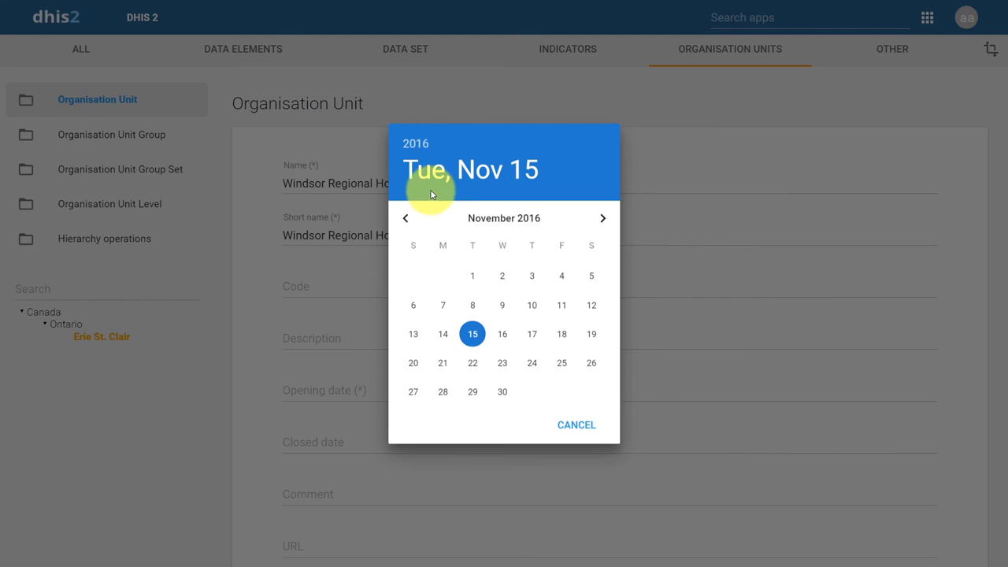
{"action": "left_click", "coordinate": [413, 144]}
{"action": "left_click_drag", "start_coordinate": [586, 307], "coordinate": [585, 273]}
{"action": "left_click", "coordinate": [499, 317]}
{"action": "left_click", "coordinate": [479, 164]}
{"action": "left_click", "coordinate": [406, 219]}
{"action": "left_click", "coordinate": [406, 218]}
{"action": "left_click", "coordinate": [407, 219]}
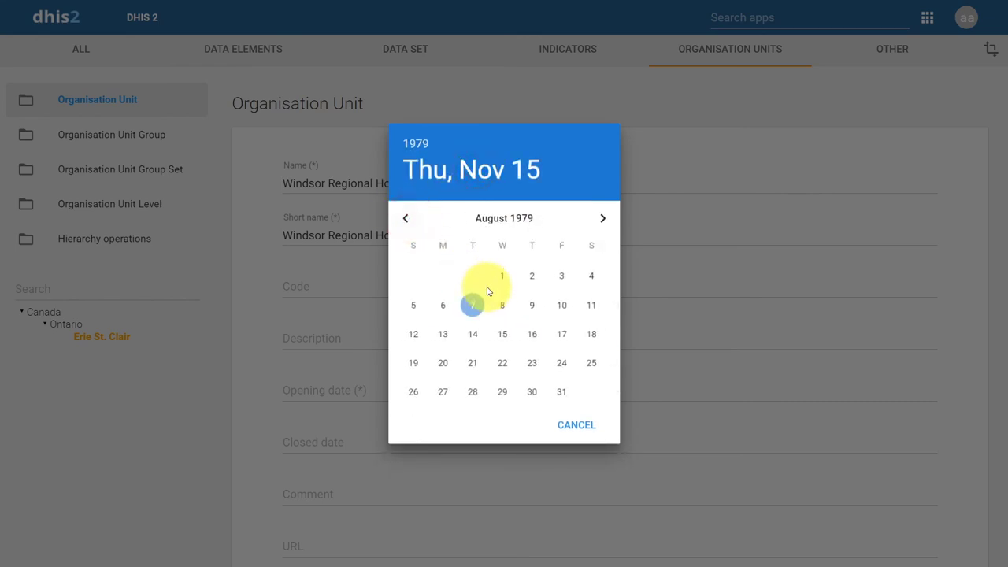
{"action": "left_click", "coordinate": [406, 218]}
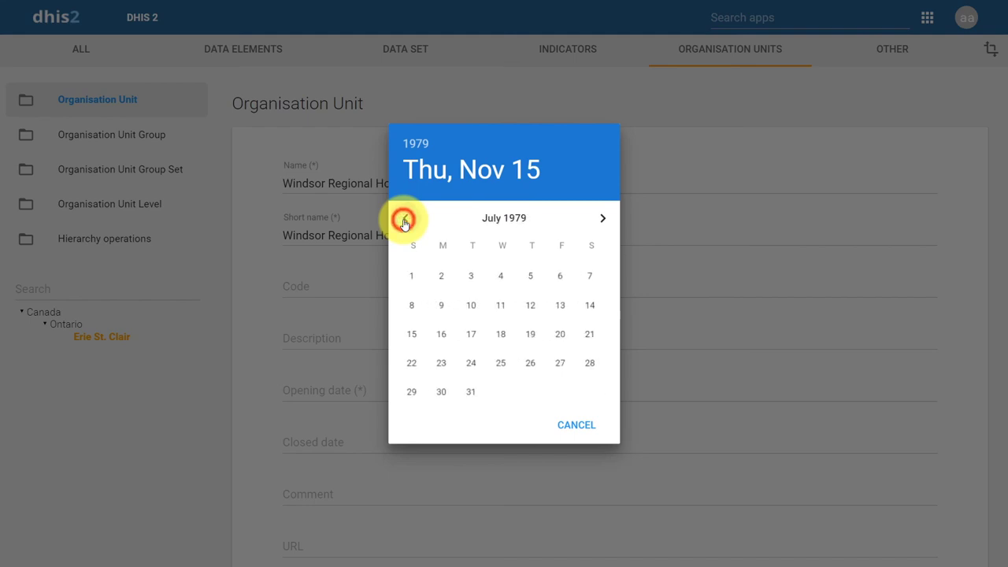
{"action": "left_click", "coordinate": [472, 304]}
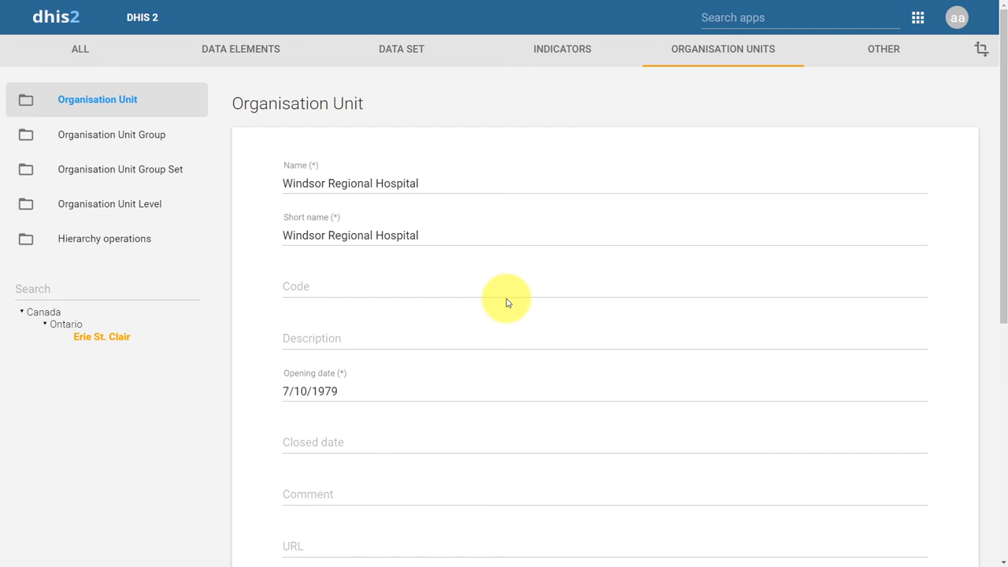
Save the Windsor Regional Hospital organisation unit and expand Erie St. Clair in the hierarchy tree
{"action": "left_click_drag", "start_coordinate": [1004, 168], "coordinate": [1005, 482]}
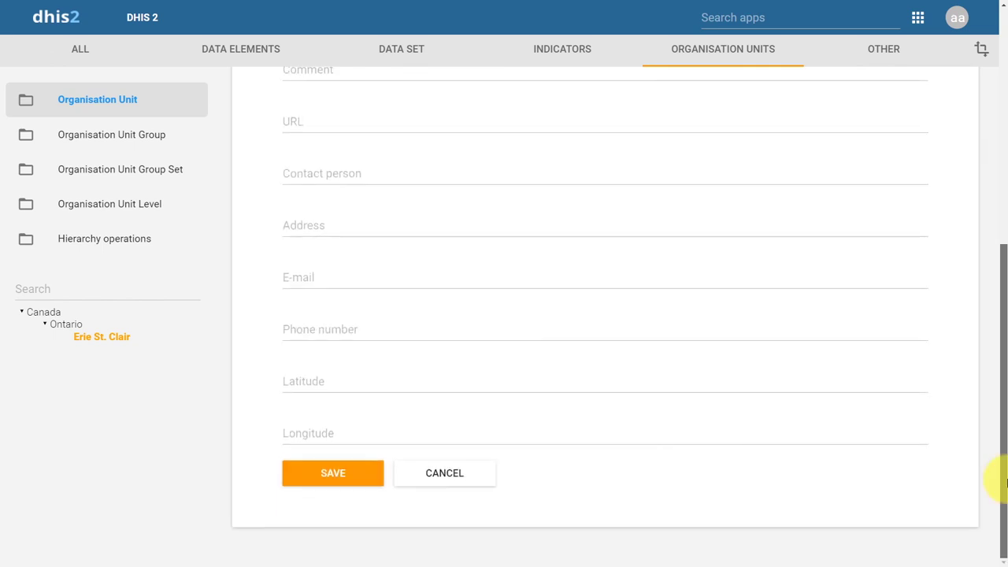
{"action": "left_click", "coordinate": [342, 472]}
{"action": "left_click", "coordinate": [323, 474]}
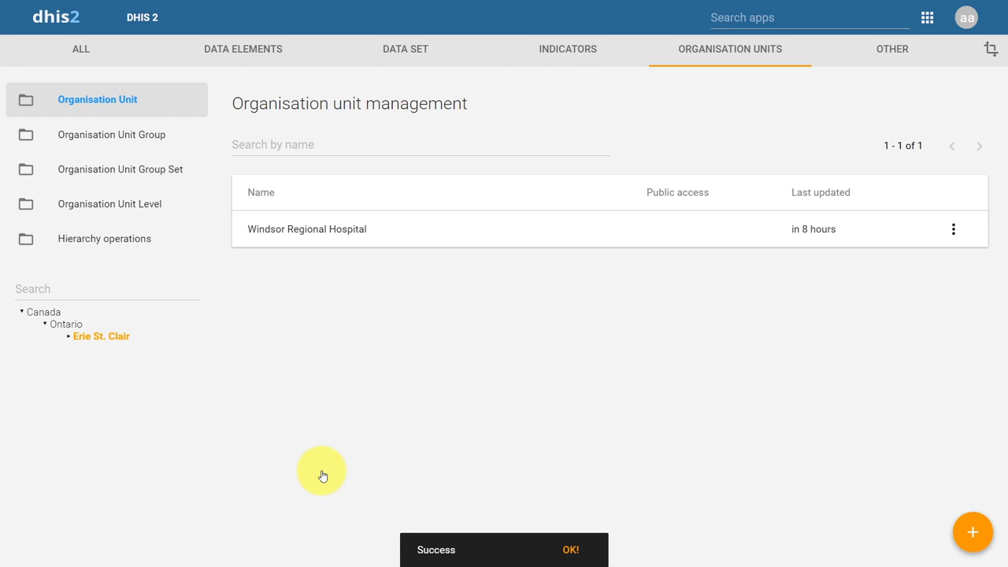
{"action": "left_click", "coordinate": [69, 337]}
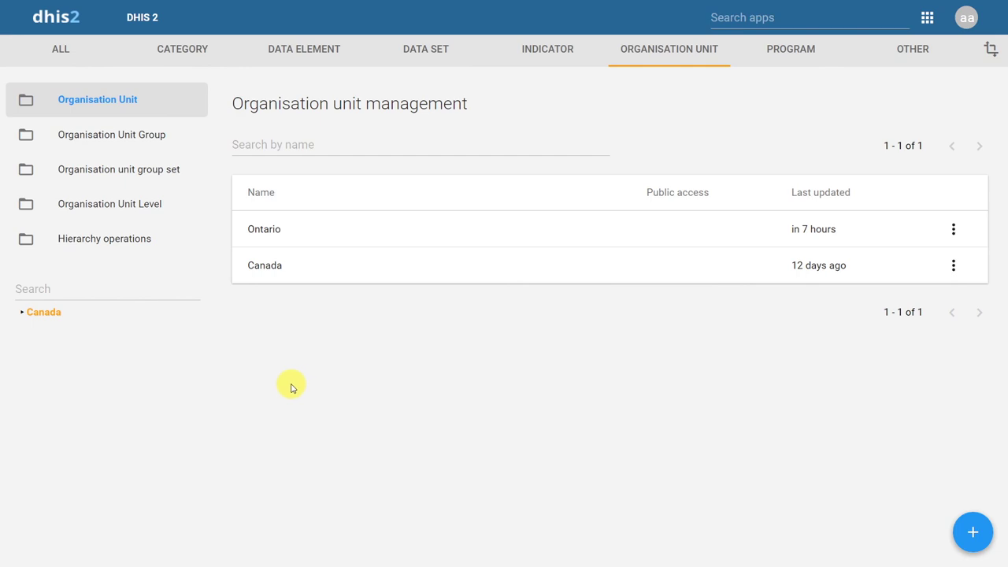
Expand Canada, Ontario, Toronto Central, Erie St. Clair and Waterloo-Wellington in the hierarchy tree to view the facilities of each region
{"action": "right_click", "coordinate": [19, 319]}
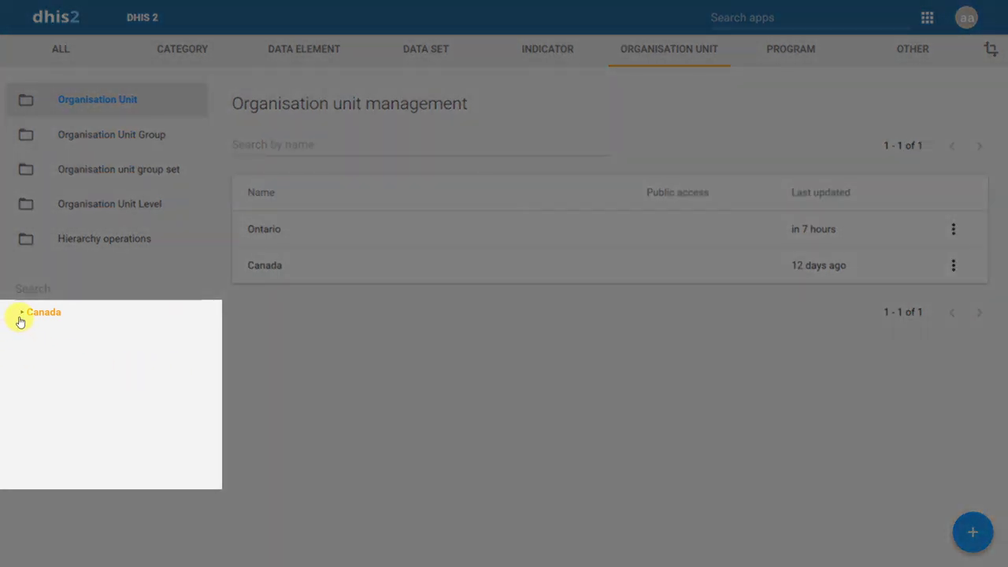
{"action": "left_click", "coordinate": [21, 319]}
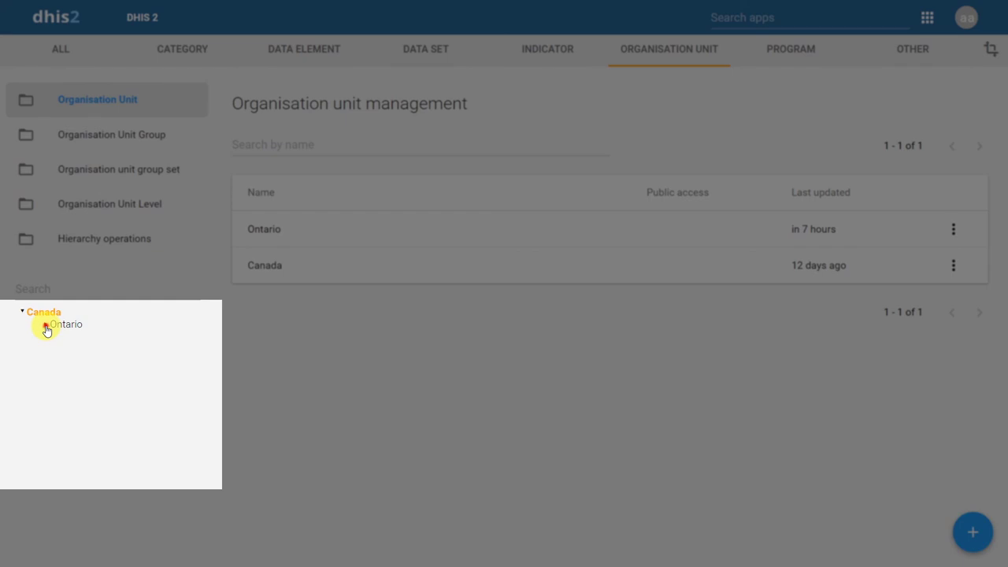
{"action": "left_click", "coordinate": [46, 325]}
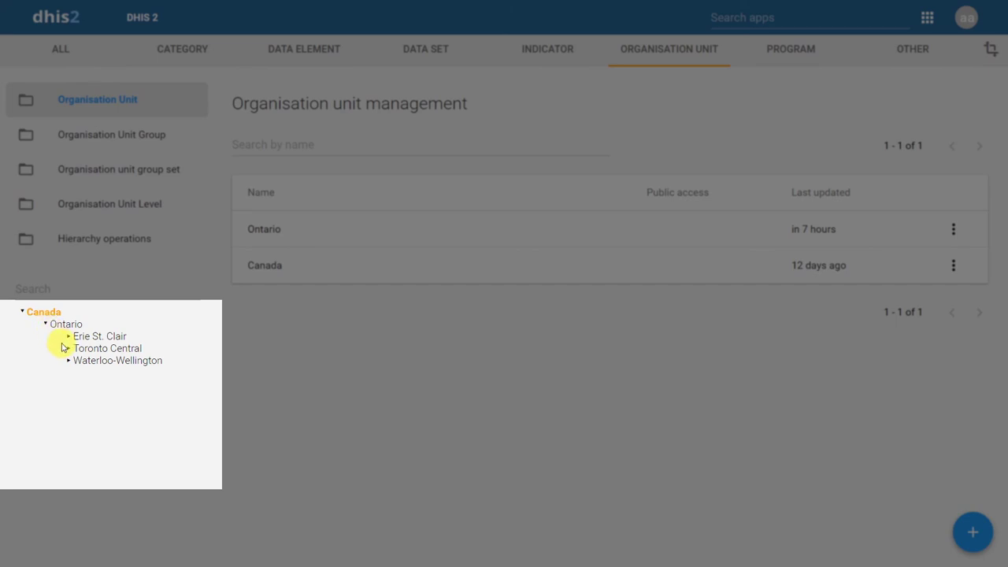
{"action": "left_click", "coordinate": [68, 349]}
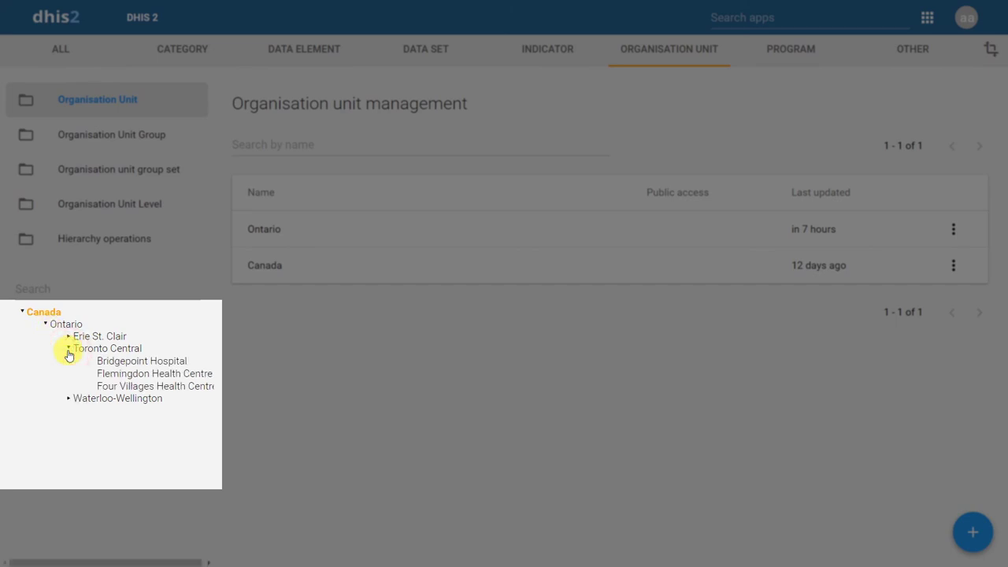
{"action": "left_click", "coordinate": [68, 336]}
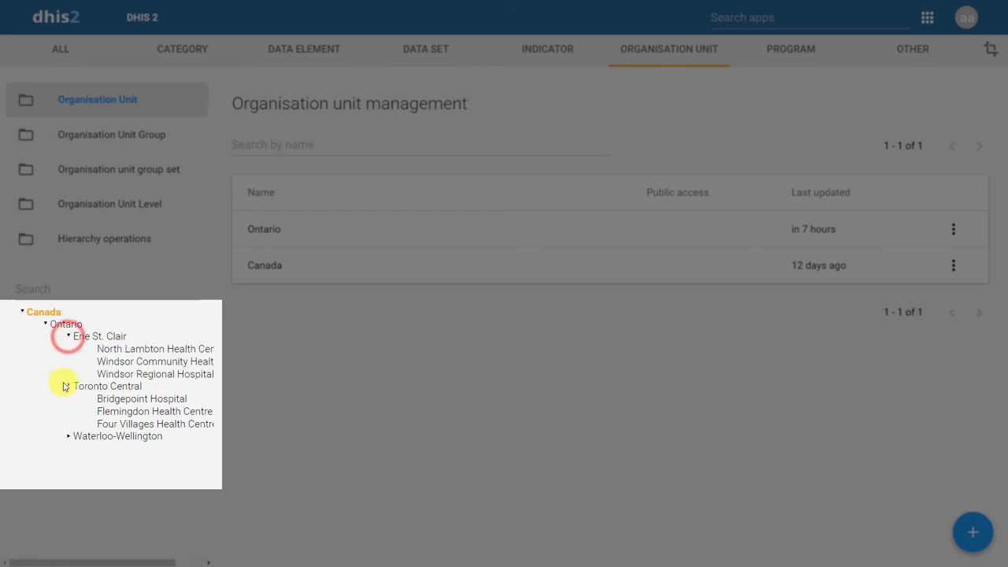
{"action": "left_click", "coordinate": [69, 434]}
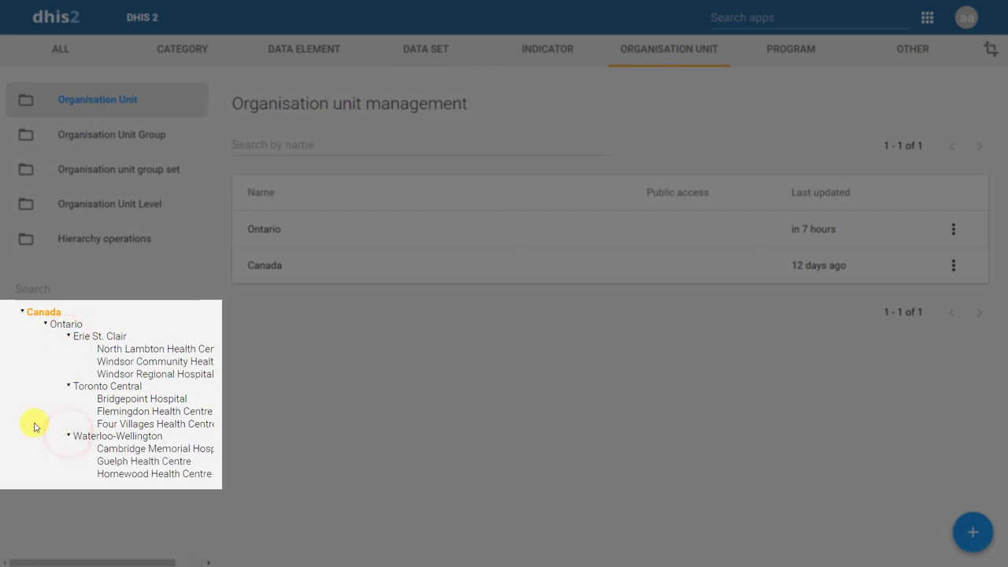